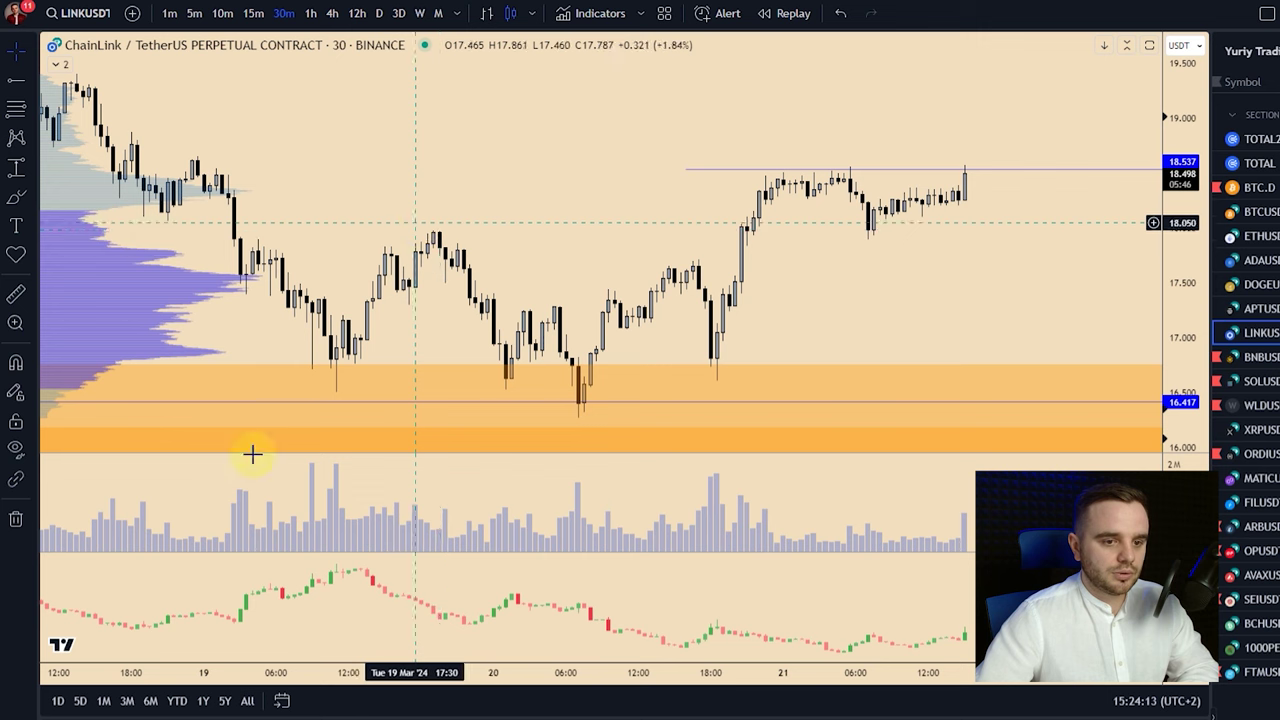
Remove the old drawings from the LINK chart and star Anchored VWAP as a favourite drawing tool
{"action": "left_click", "coordinate": [15, 518]}
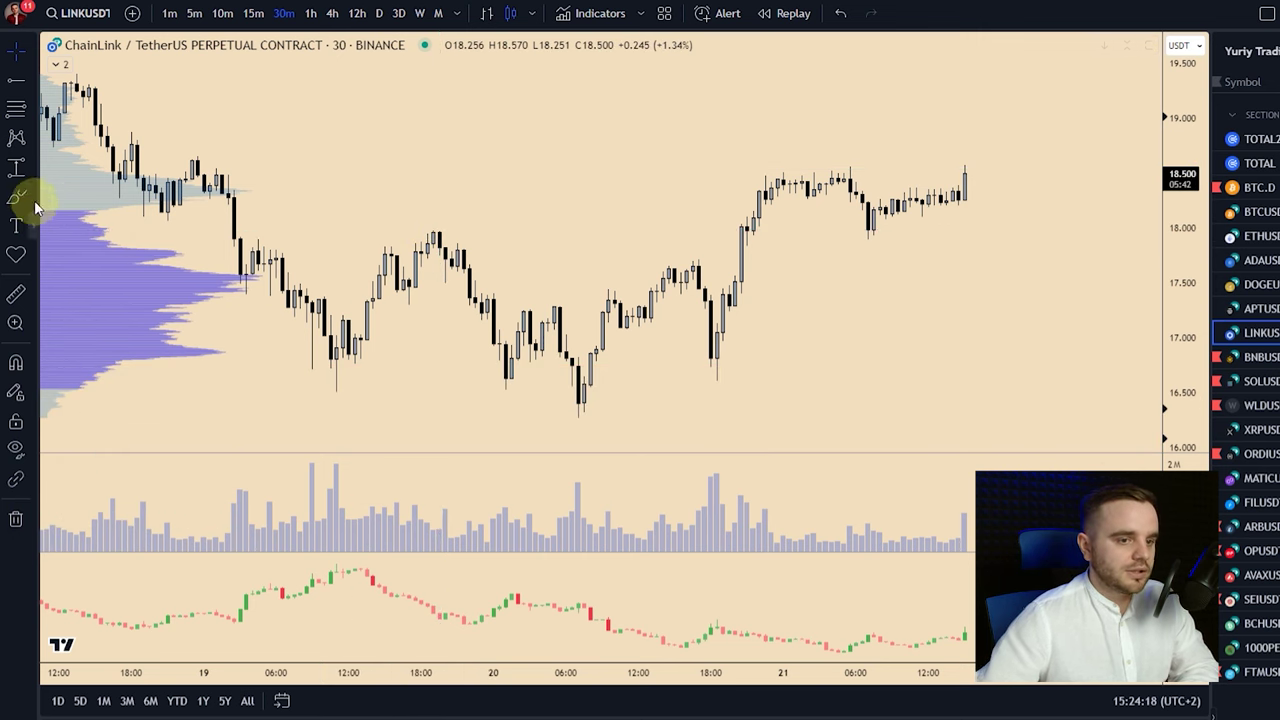
{"action": "left_click", "coordinate": [30, 175]}
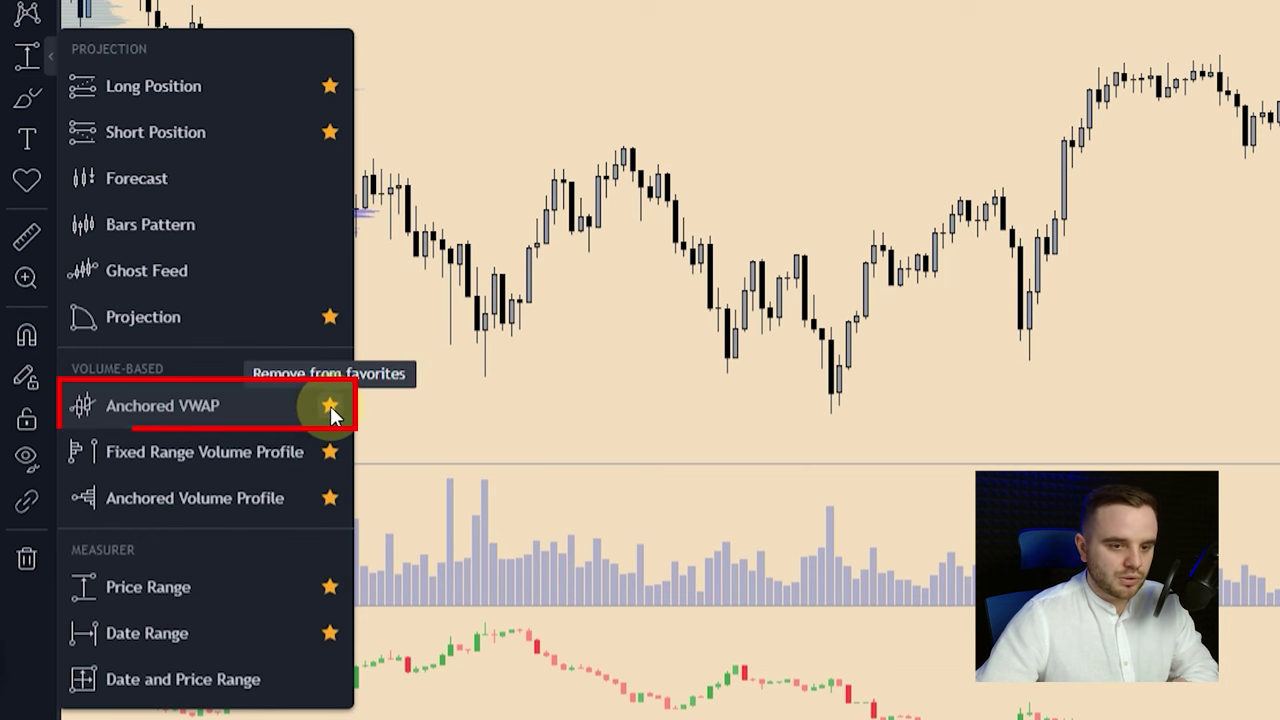
{"action": "left_click", "coordinate": [330, 408]}
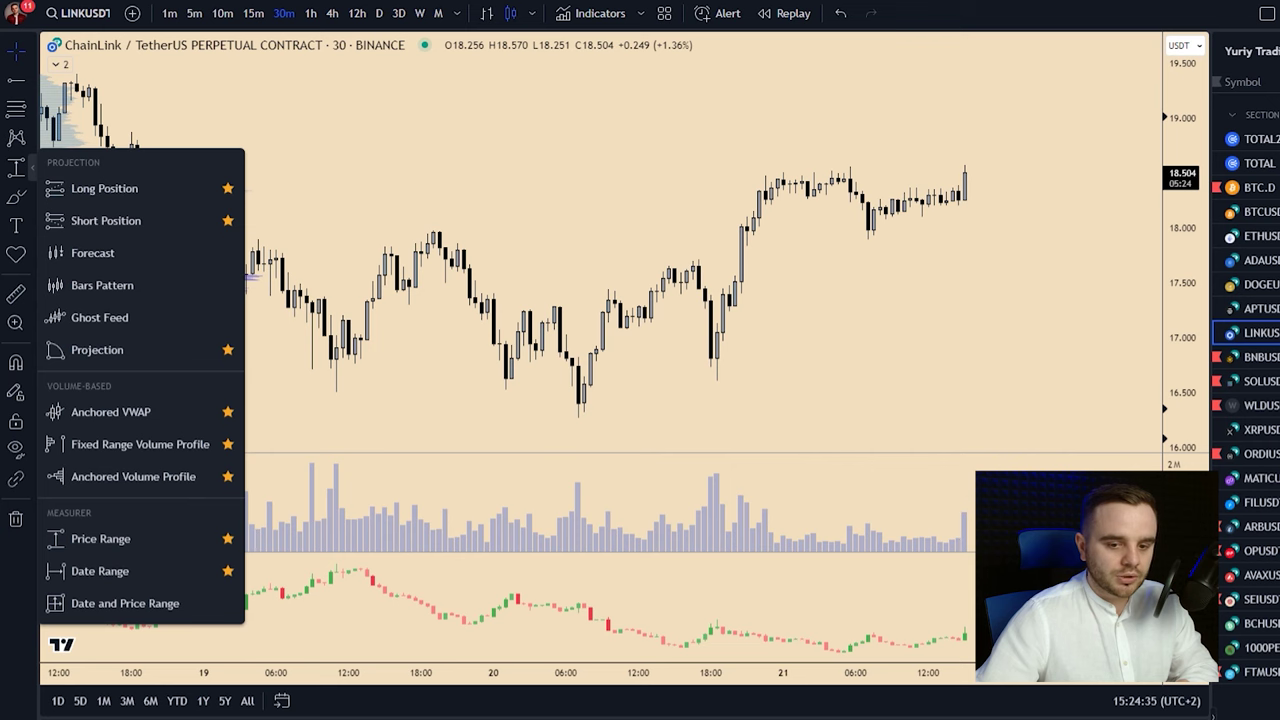
{"action": "left_click", "coordinate": [110, 412]}
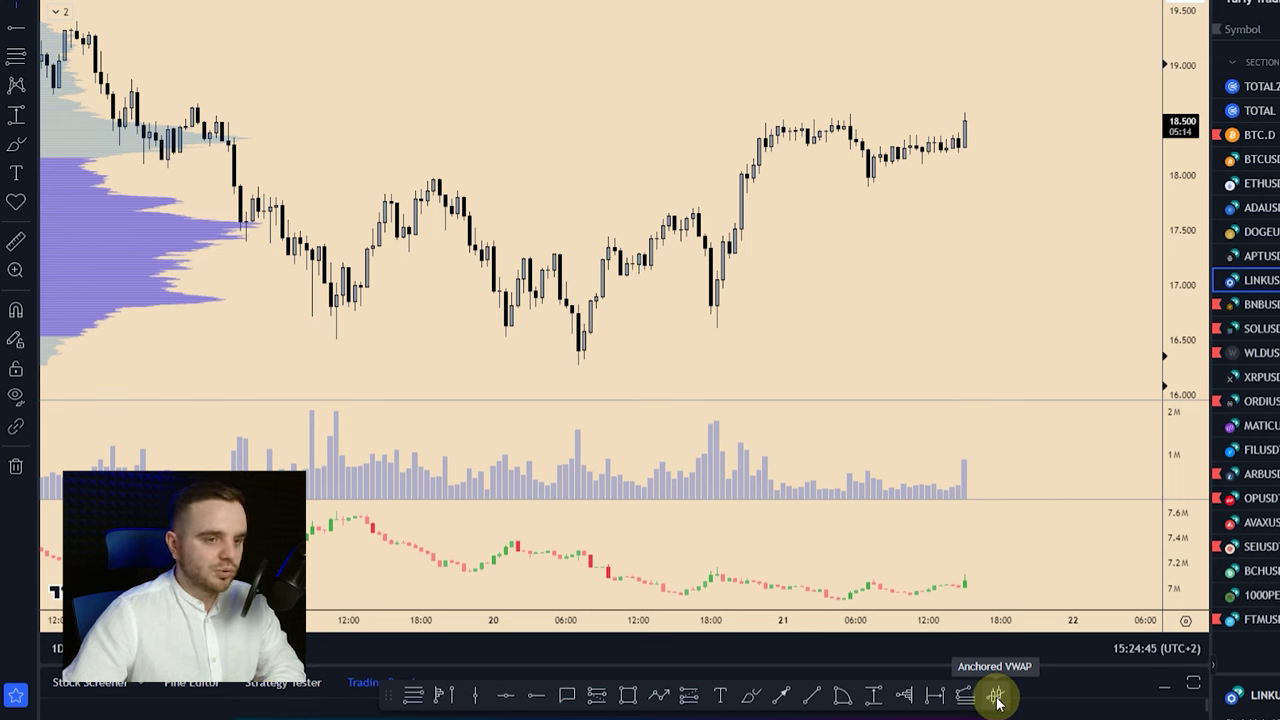
Place an Anchored VWAP on the LINK chart at the 19 Mar 11:00 low near 16.63
{"action": "left_click", "coordinate": [997, 697]}
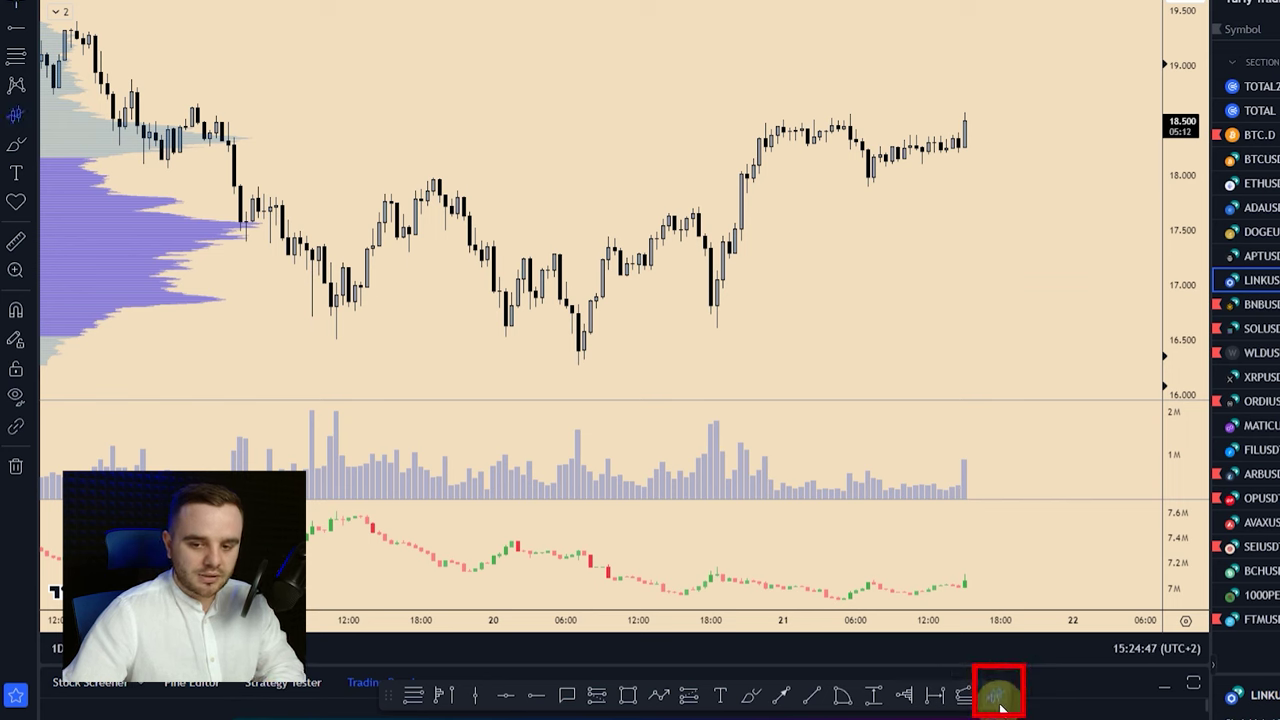
{"action": "left_click", "coordinate": [336, 330]}
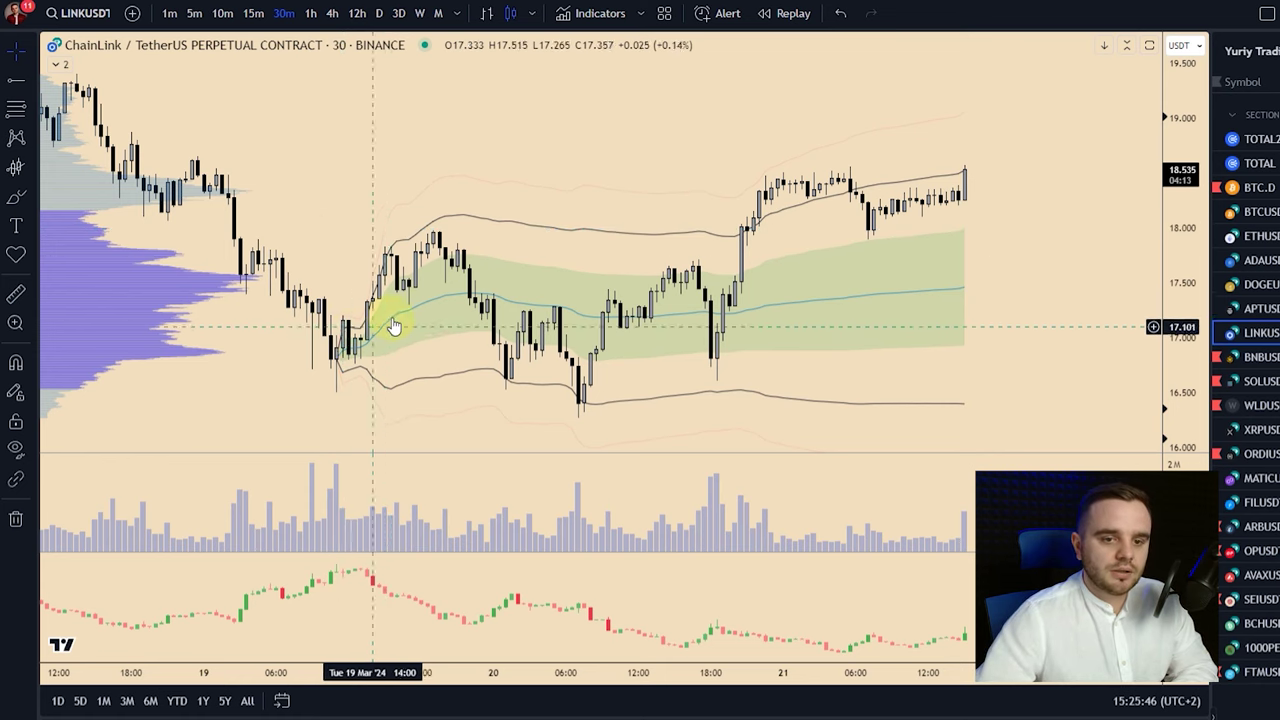
Open the Anchored VWAP settings and check the first and second band multipliers on the Inputs tab
{"action": "left_click", "coordinate": [392, 322]}
{"action": "double_click", "coordinate": [391, 316]}
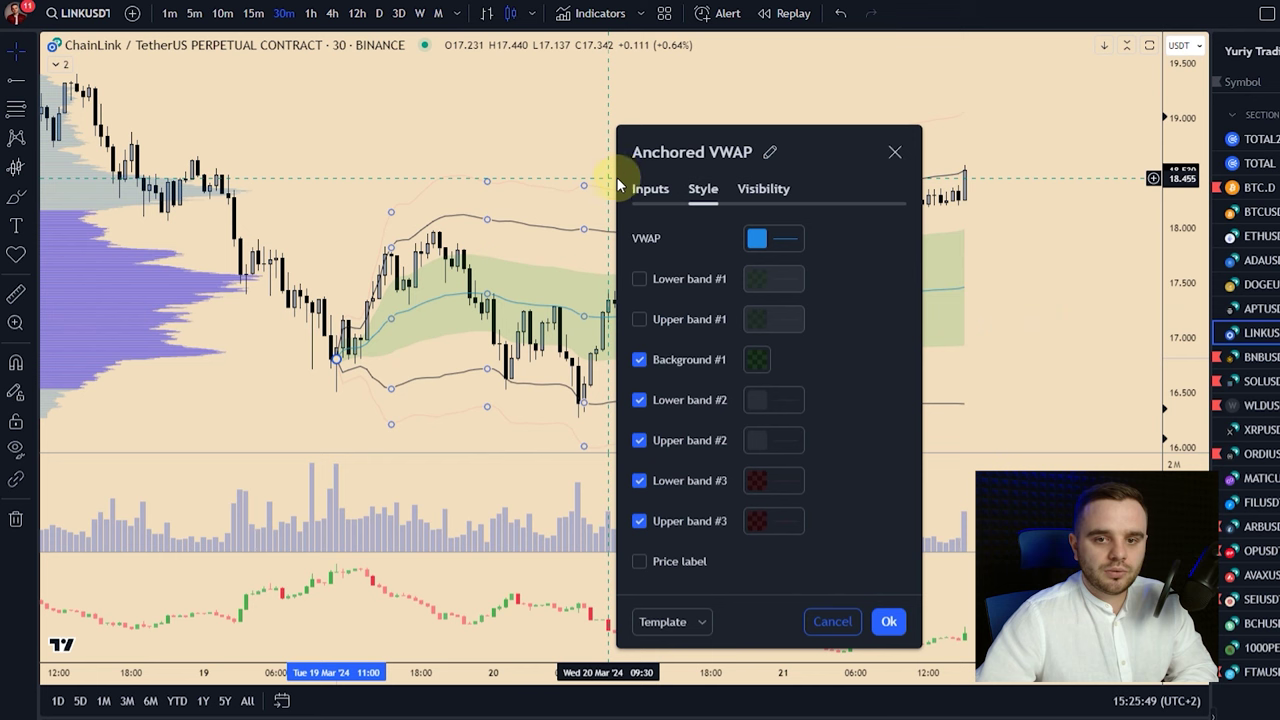
{"action": "left_click", "coordinate": [649, 189]}
{"action": "left_click_drag", "start_coordinate": [694, 149], "coordinate": [535, 143]}
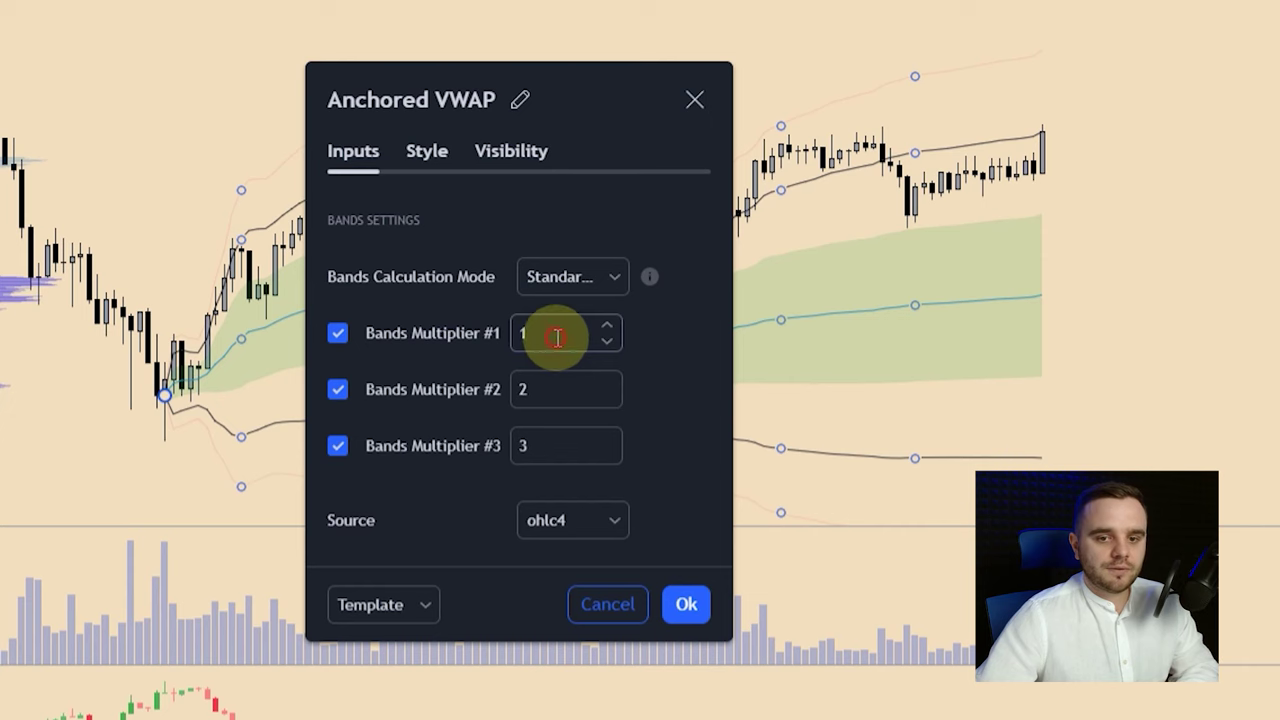
{"action": "left_click", "coordinate": [557, 337]}
{"action": "left_click", "coordinate": [537, 391]}
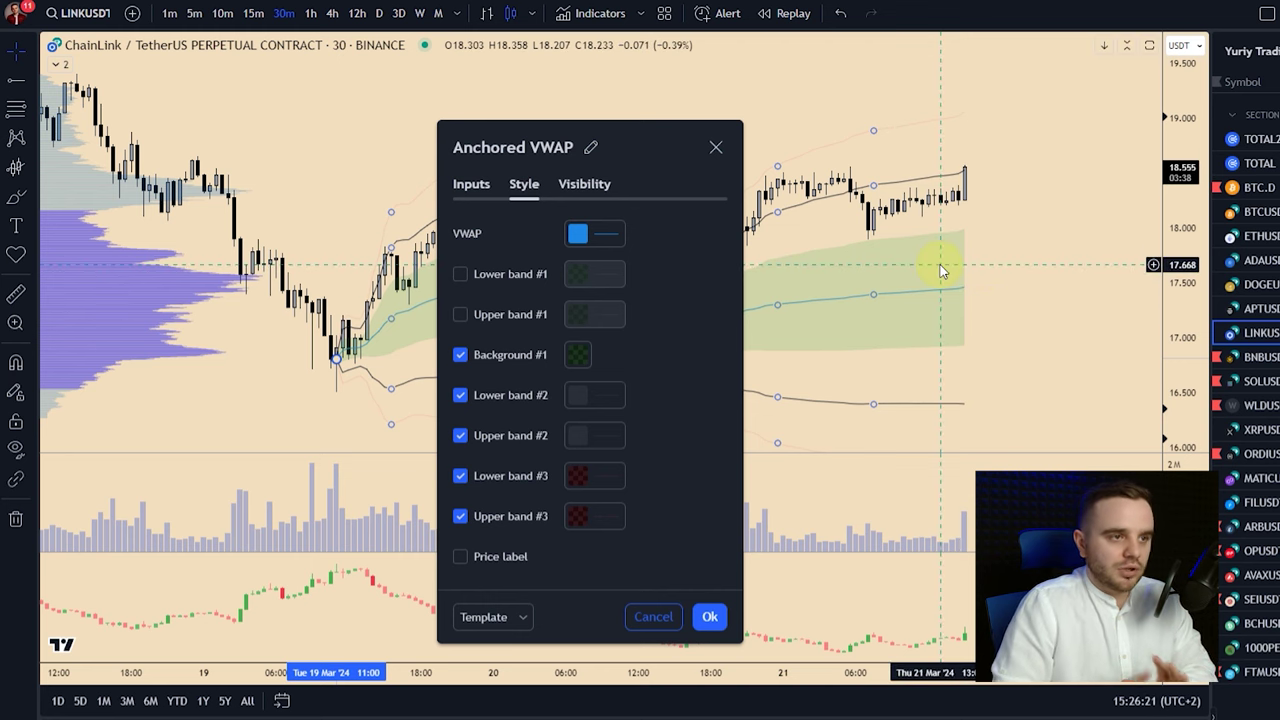
Keep band #1's background fill on and hide both the lower and upper band #1 lines
{"action": "left_click_drag", "start_coordinate": [441, 121], "coordinate": [243, 77]}
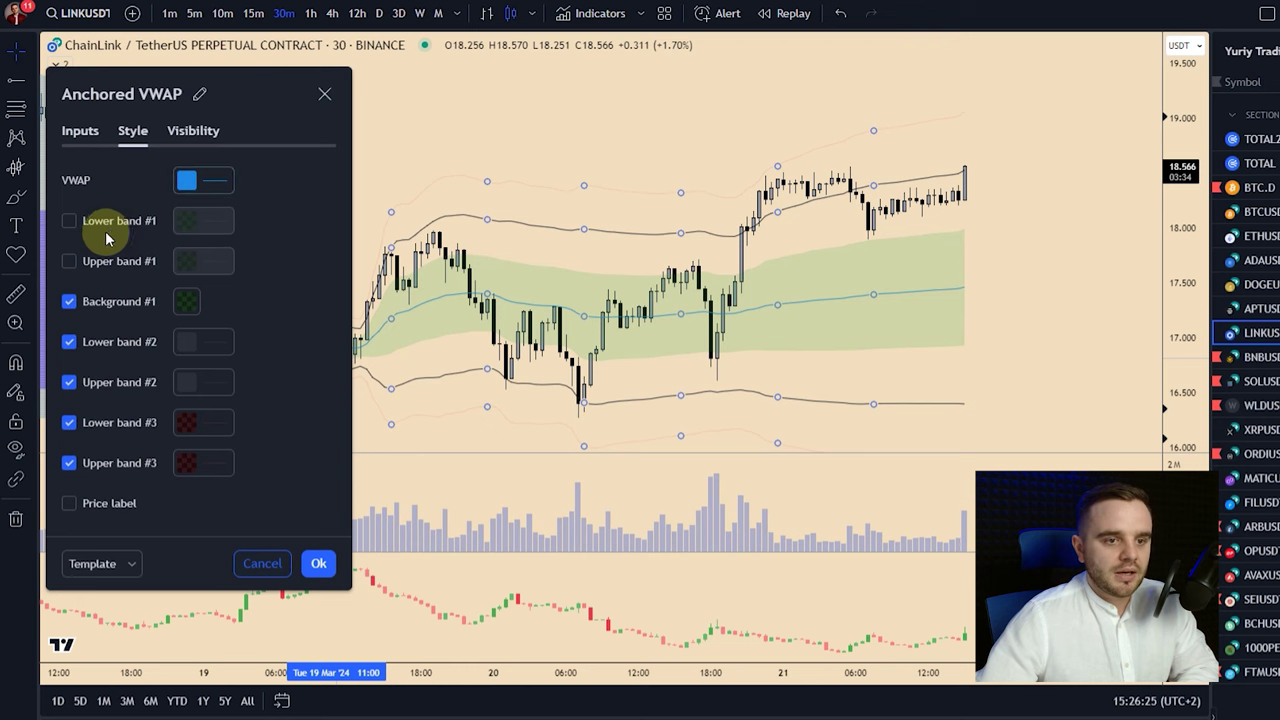
{"action": "left_click", "coordinate": [69, 301]}
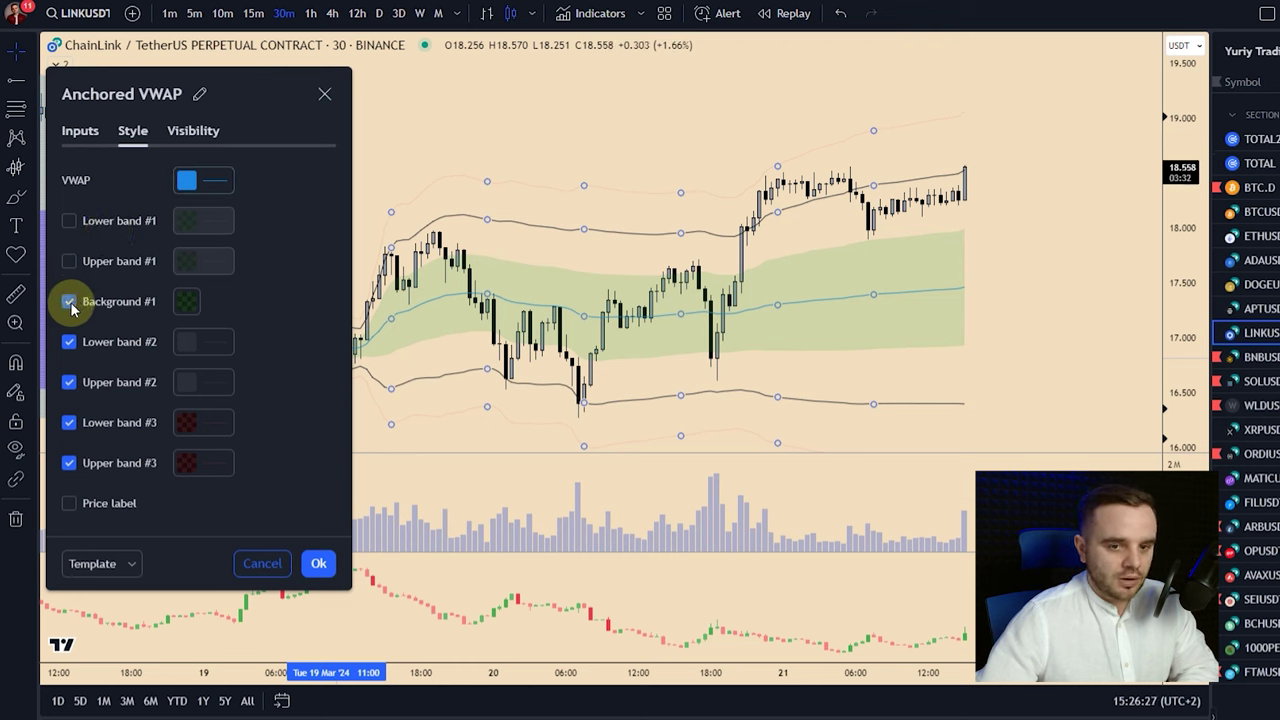
{"action": "left_click", "coordinate": [69, 301]}
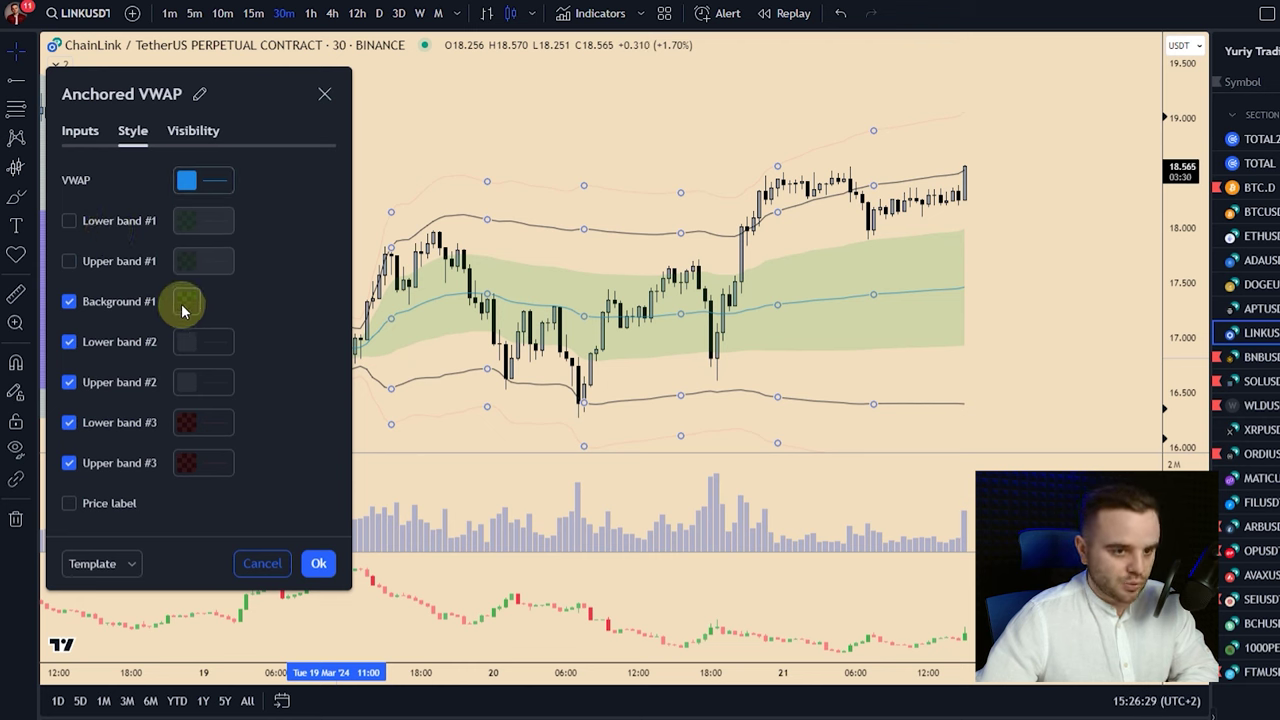
{"action": "left_click", "coordinate": [69, 222]}
{"action": "left_click", "coordinate": [68, 263]}
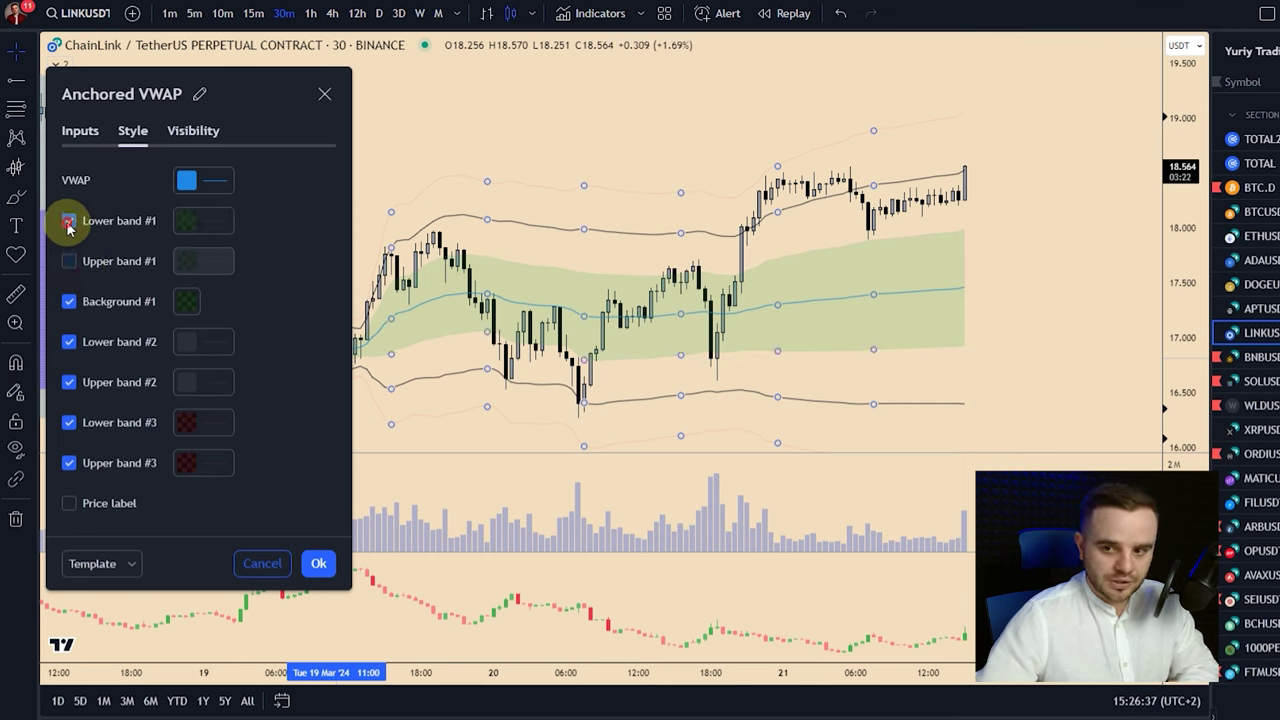
{"action": "left_click", "coordinate": [68, 223]}
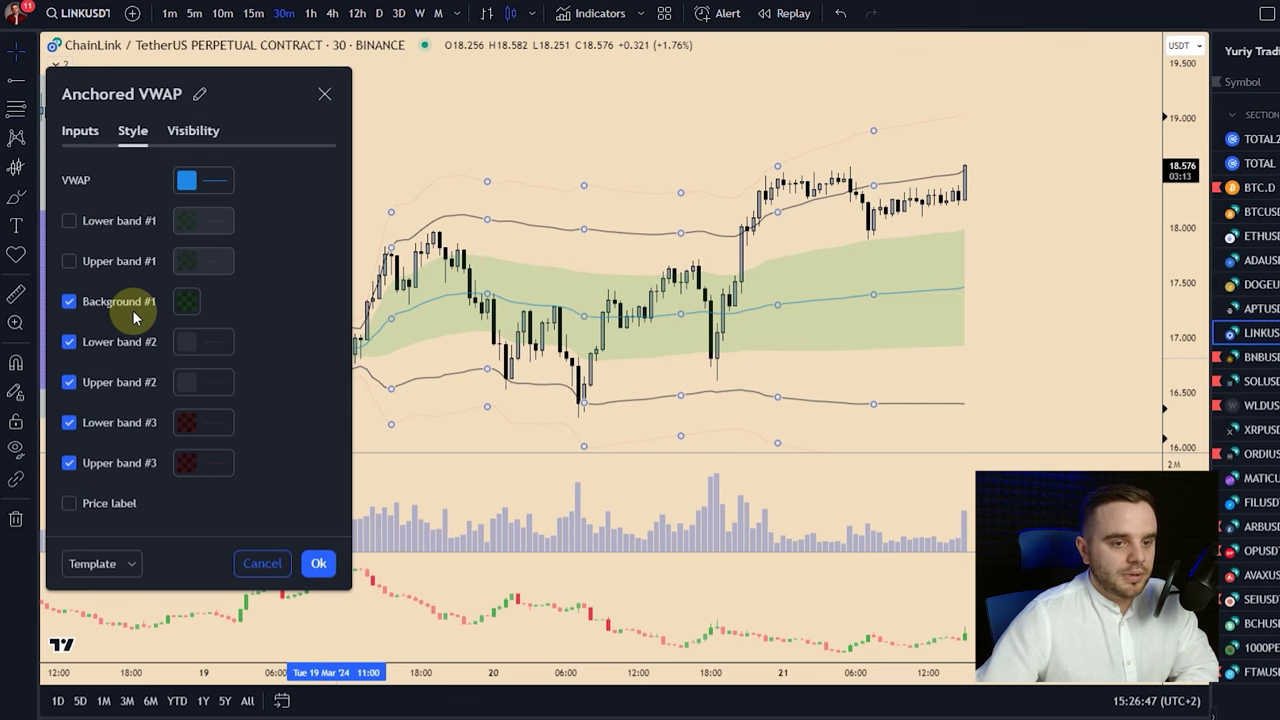
Look over the band #2 colours, then set lower band #3 to red at 15% opacity
{"action": "left_click", "coordinate": [222, 345]}
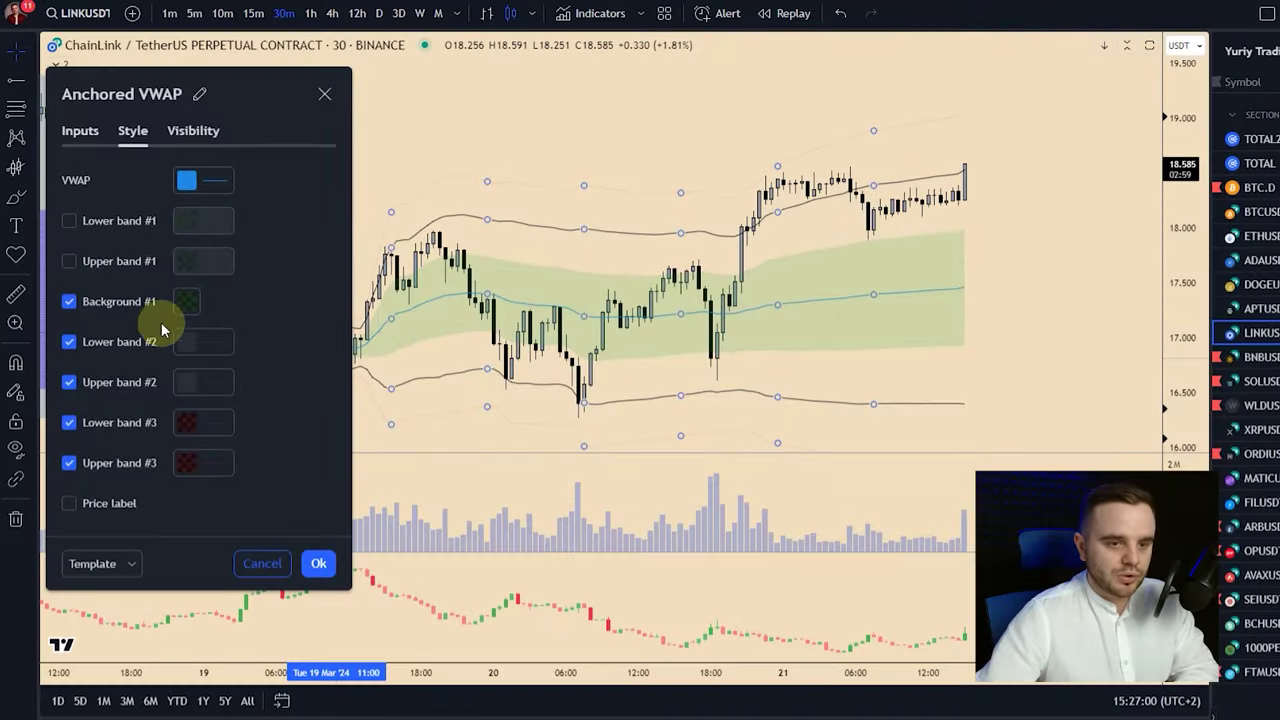
{"action": "left_click", "coordinate": [215, 382]}
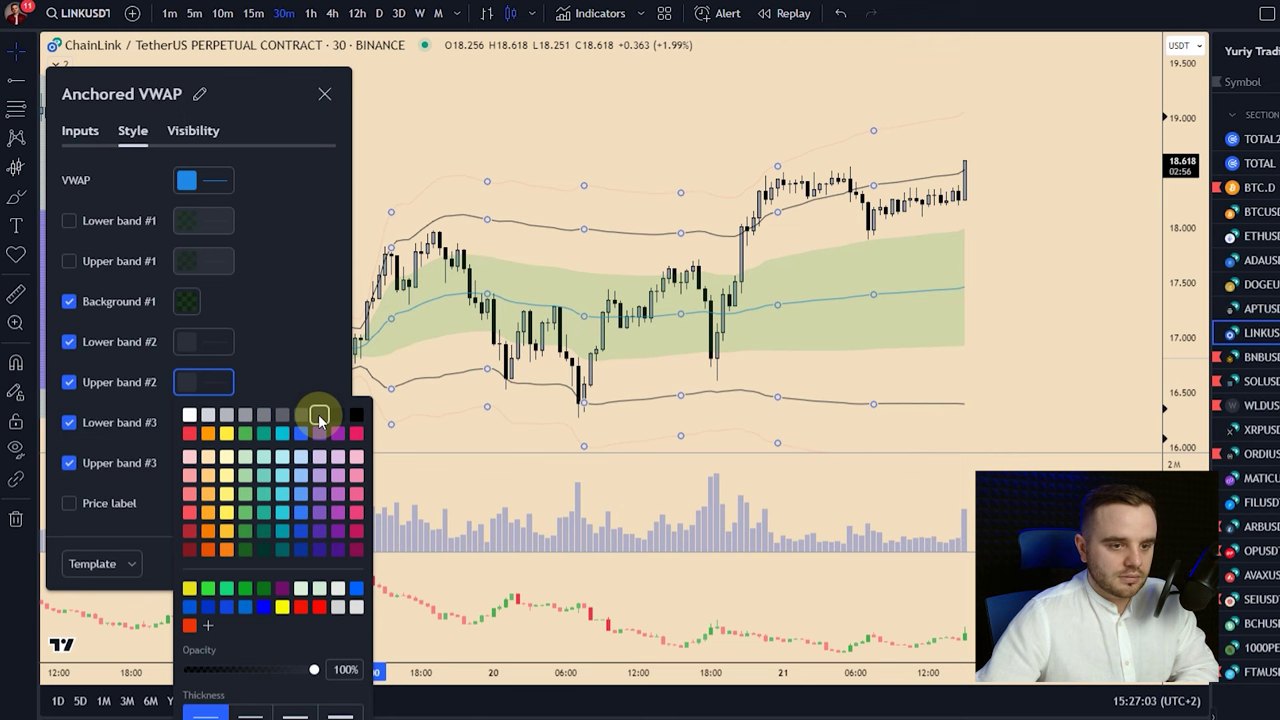
{"action": "left_click", "coordinate": [262, 325]}
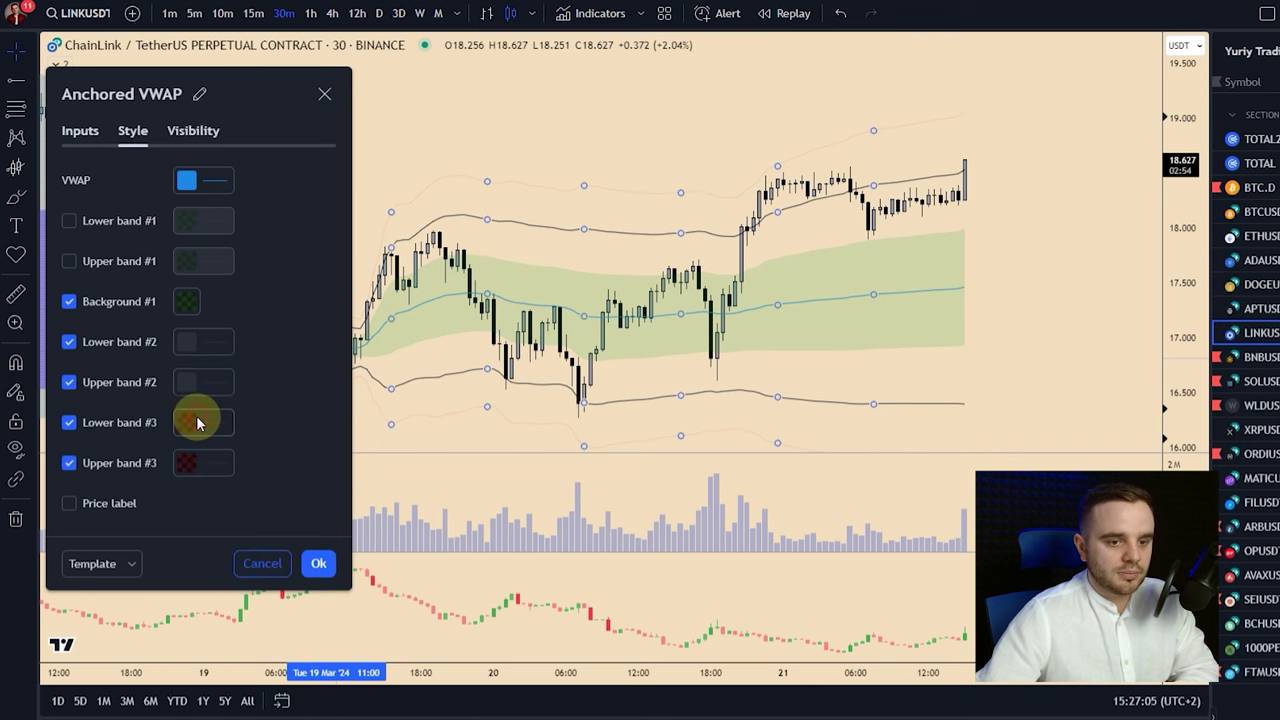
{"action": "left_click", "coordinate": [197, 424]}
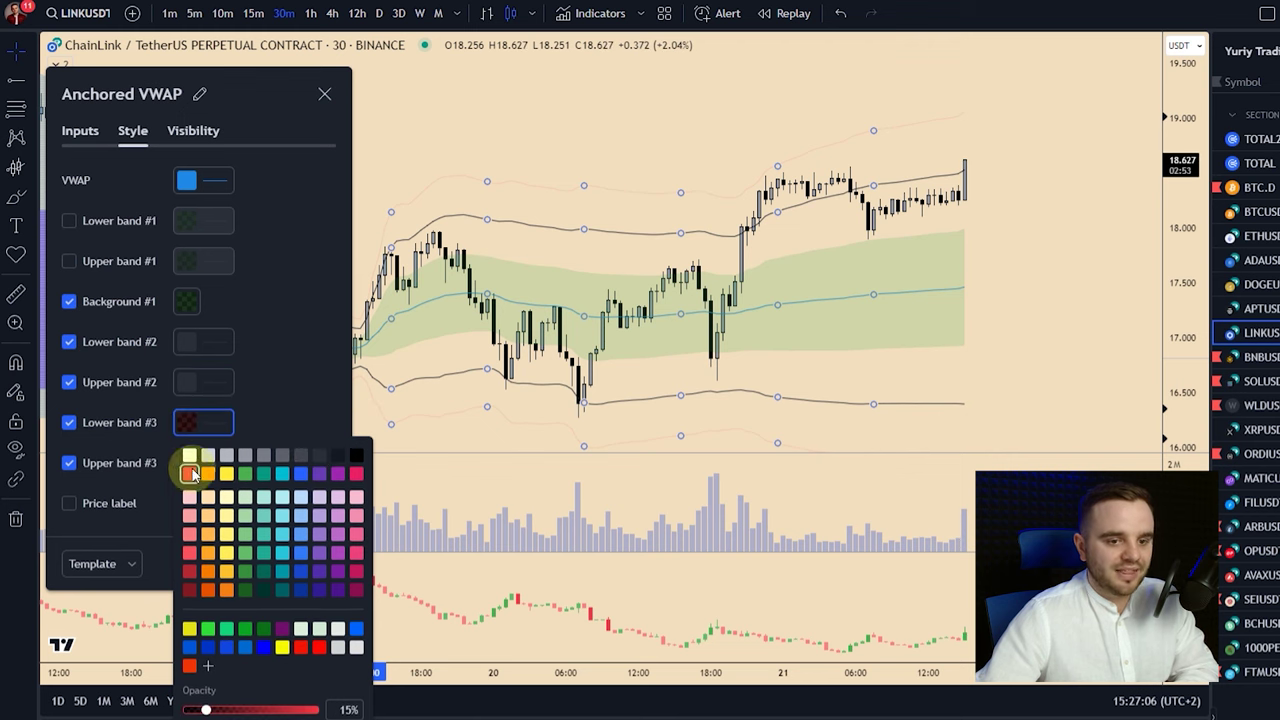
{"action": "left_click", "coordinate": [229, 285]}
{"action": "left_click", "coordinate": [188, 383]}
{"action": "left_click", "coordinate": [277, 345]}
{"action": "left_click", "coordinate": [210, 425]}
{"action": "left_click_drag", "start_coordinate": [314, 710], "coordinate": [206, 710]}
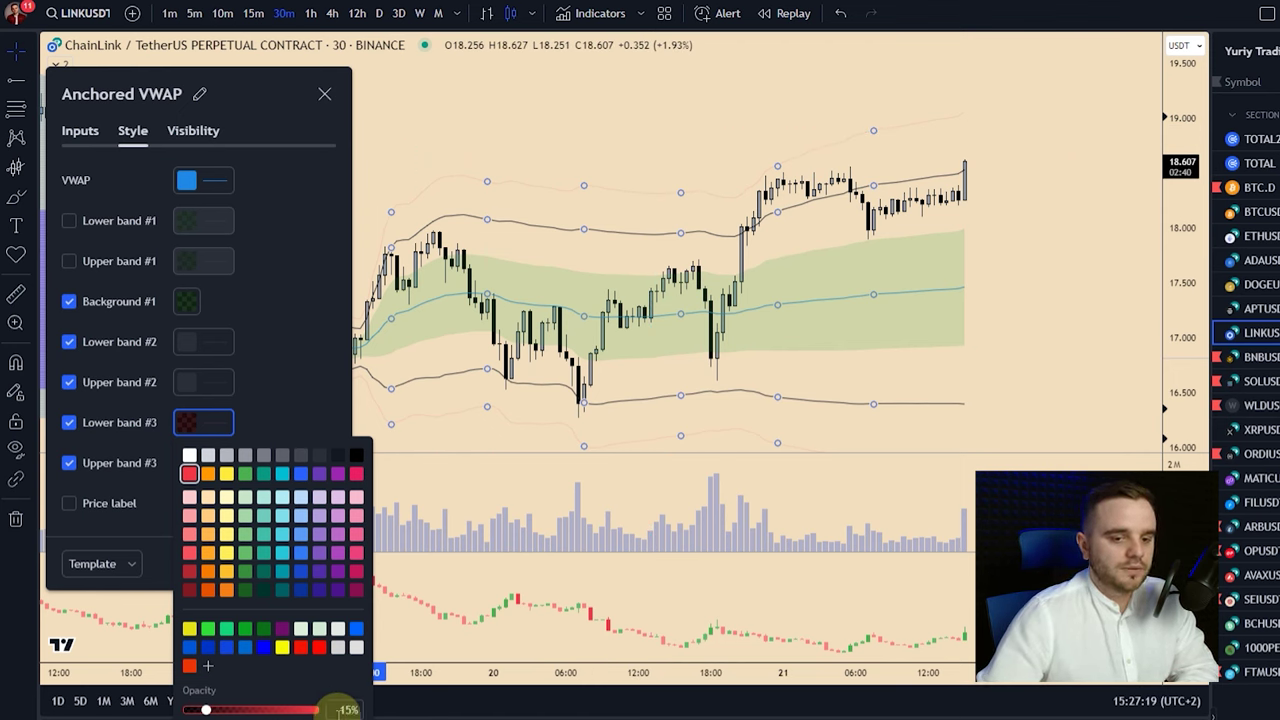
{"action": "left_click", "coordinate": [290, 362]}
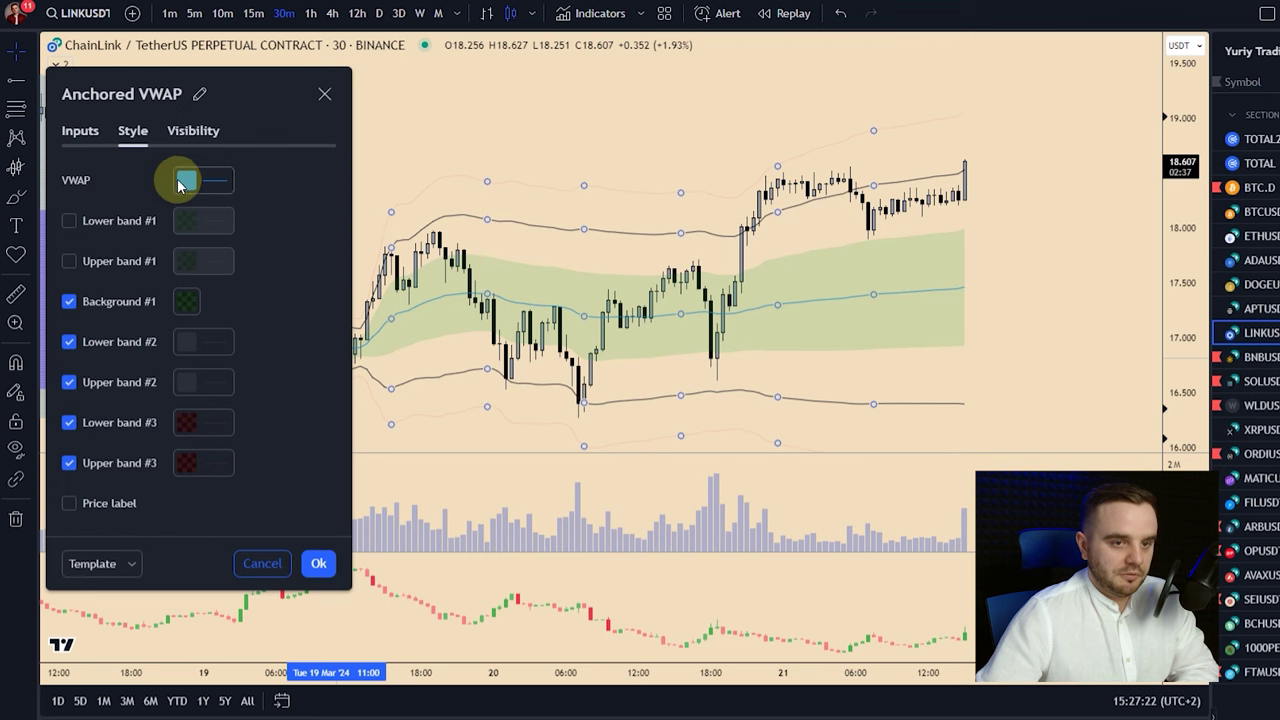
Leave the VWAP line colour unchanged, save the style as template '1', and apply the settings
{"action": "left_click", "coordinate": [190, 180]}
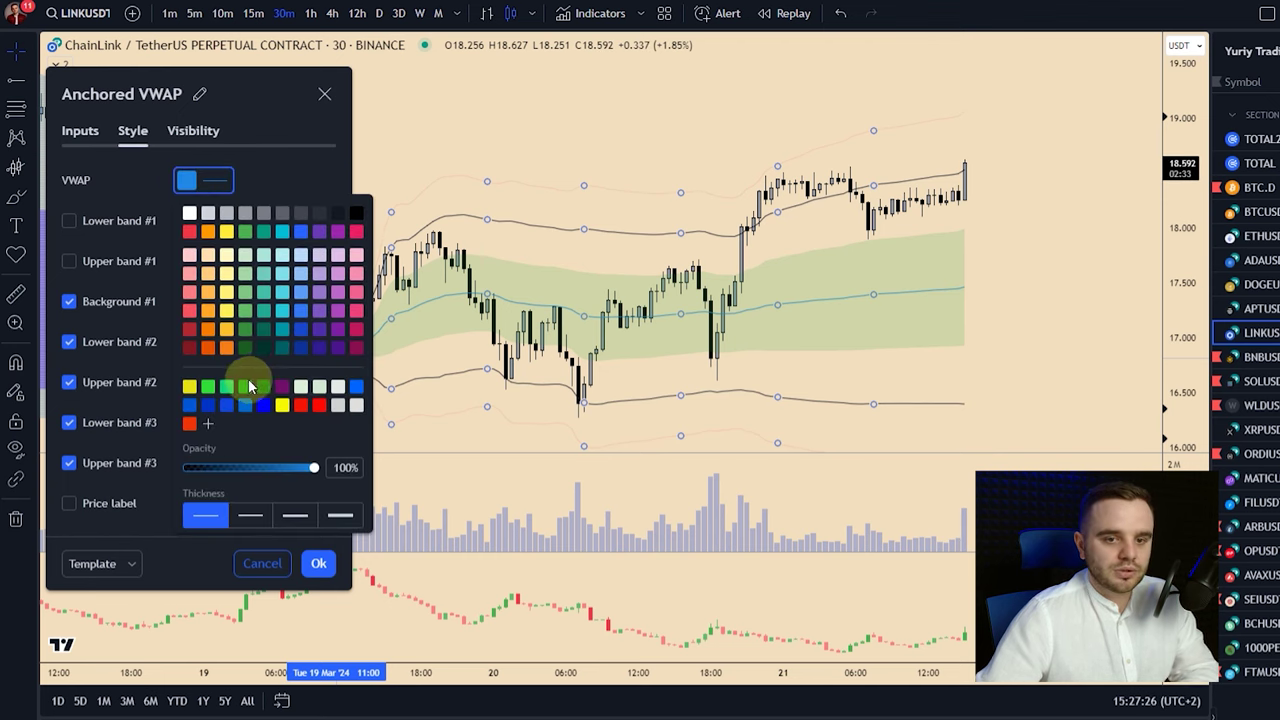
{"action": "left_click", "coordinate": [316, 170]}
{"action": "left_click", "coordinate": [318, 566]}
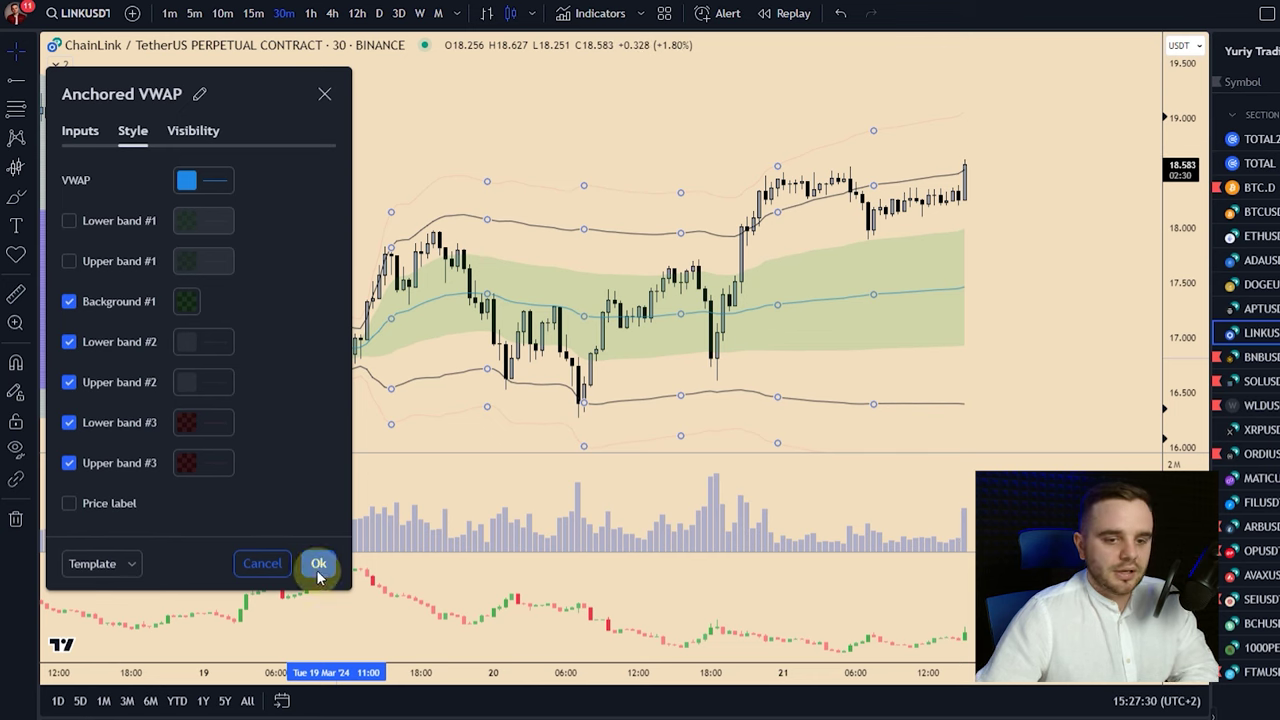
{"action": "left_click", "coordinate": [118, 563]}
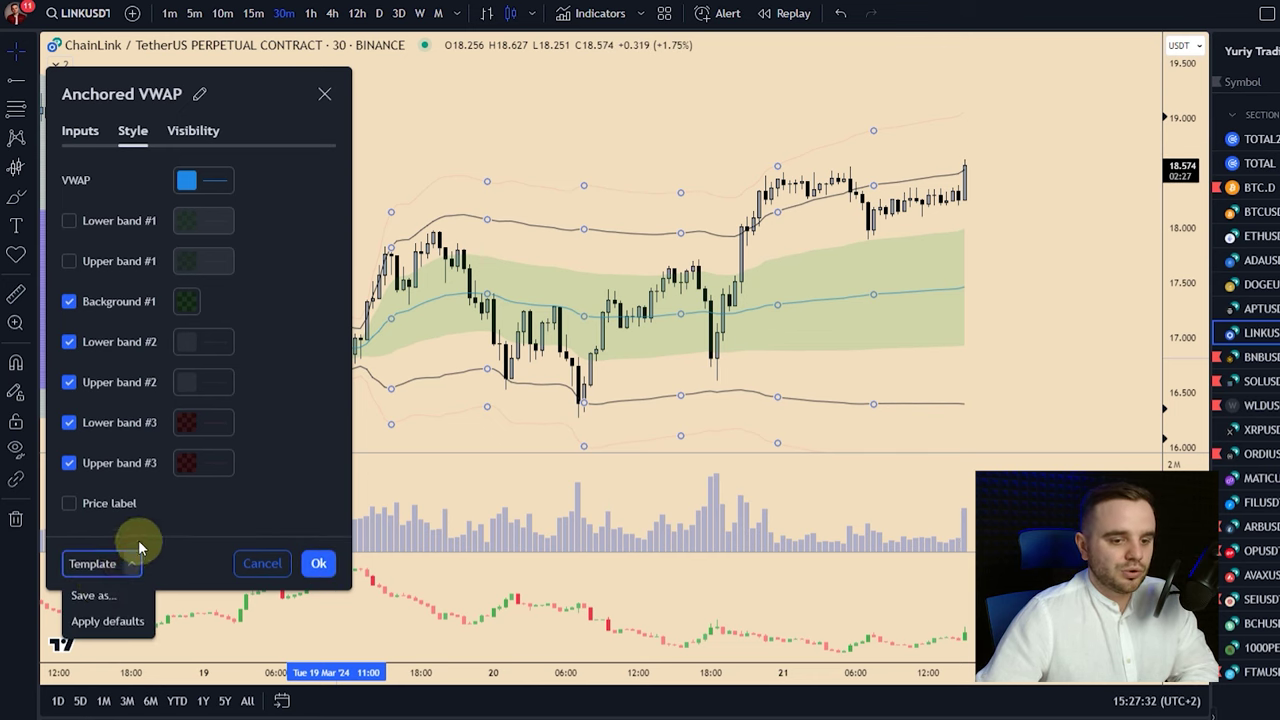
{"action": "left_click", "coordinate": [90, 596]}
{"action": "type", "text": "1"}
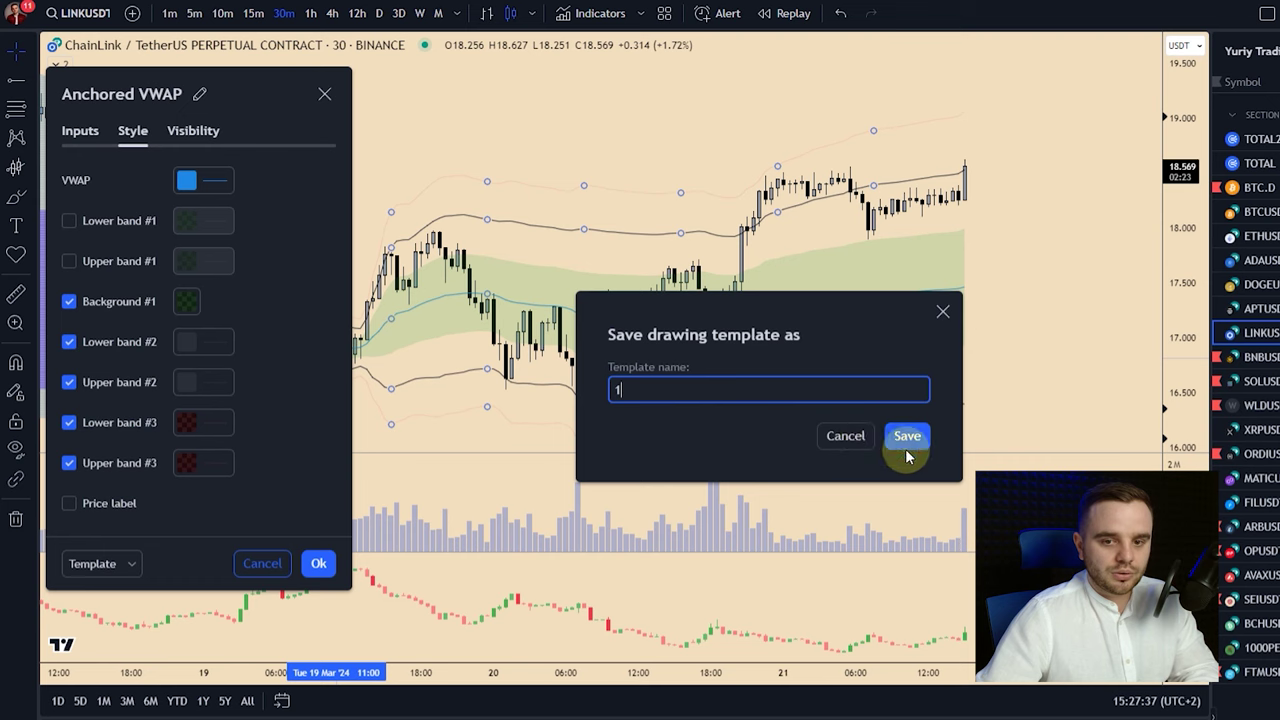
{"action": "left_click", "coordinate": [918, 446]}
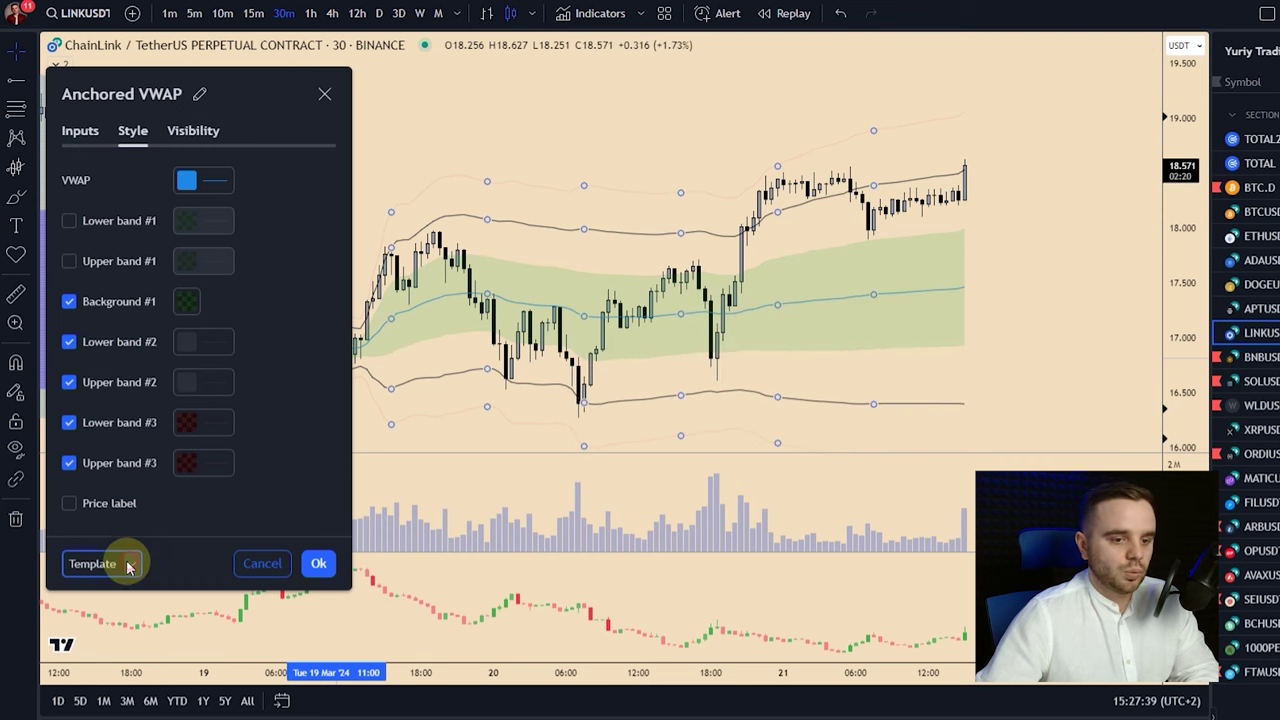
{"action": "left_click", "coordinate": [128, 563]}
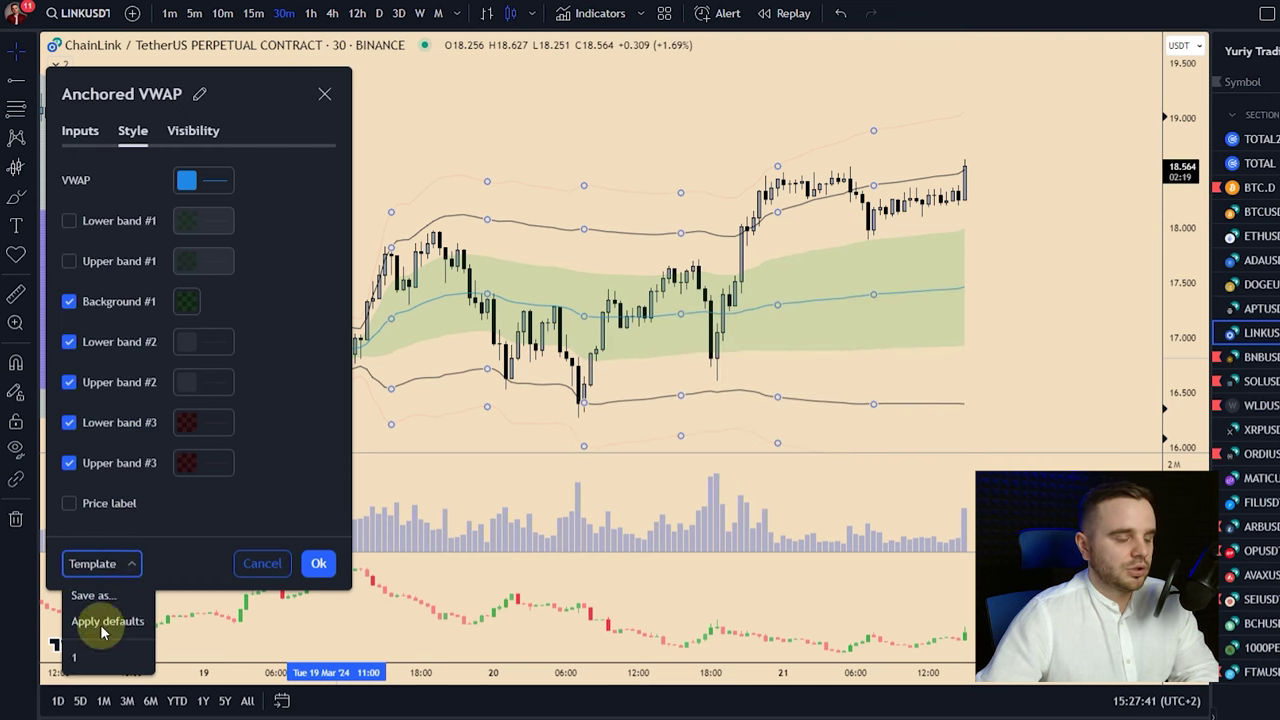
{"action": "left_click", "coordinate": [318, 564]}
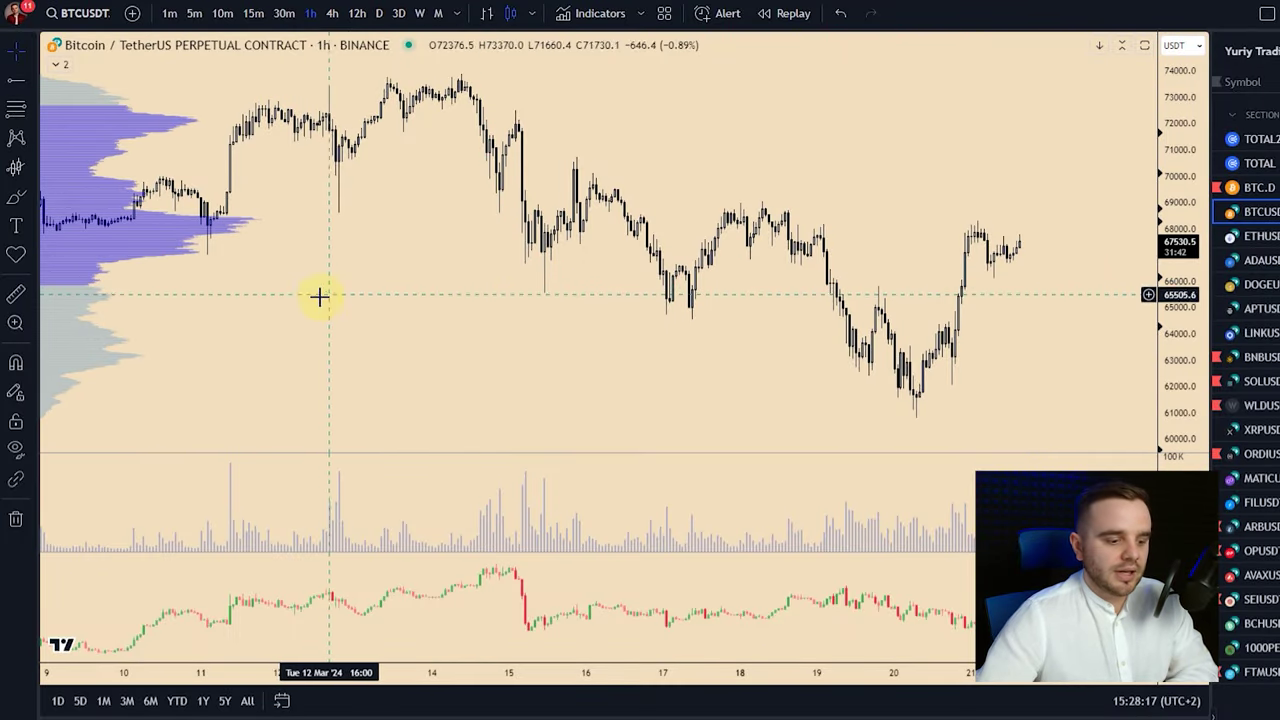
Zoom out on the BTCUSDT 1h chart to bring the mid-March peak into view
{"action": "scroll", "coordinate": [346, 306], "scroll_direction": "down", "scroll_amount": 4}
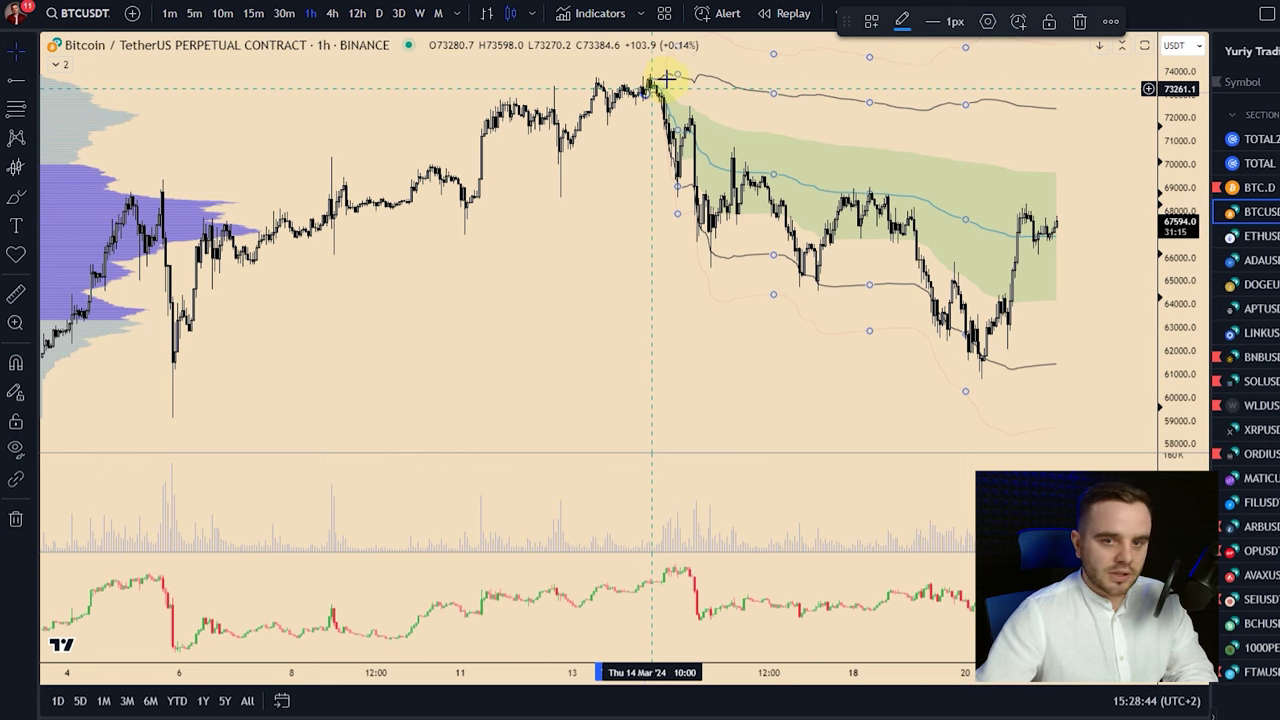
Delete the regression channel, sketch brush marks along the VWAP, rally and peak, then clear them
{"action": "key", "text": "Delete"}
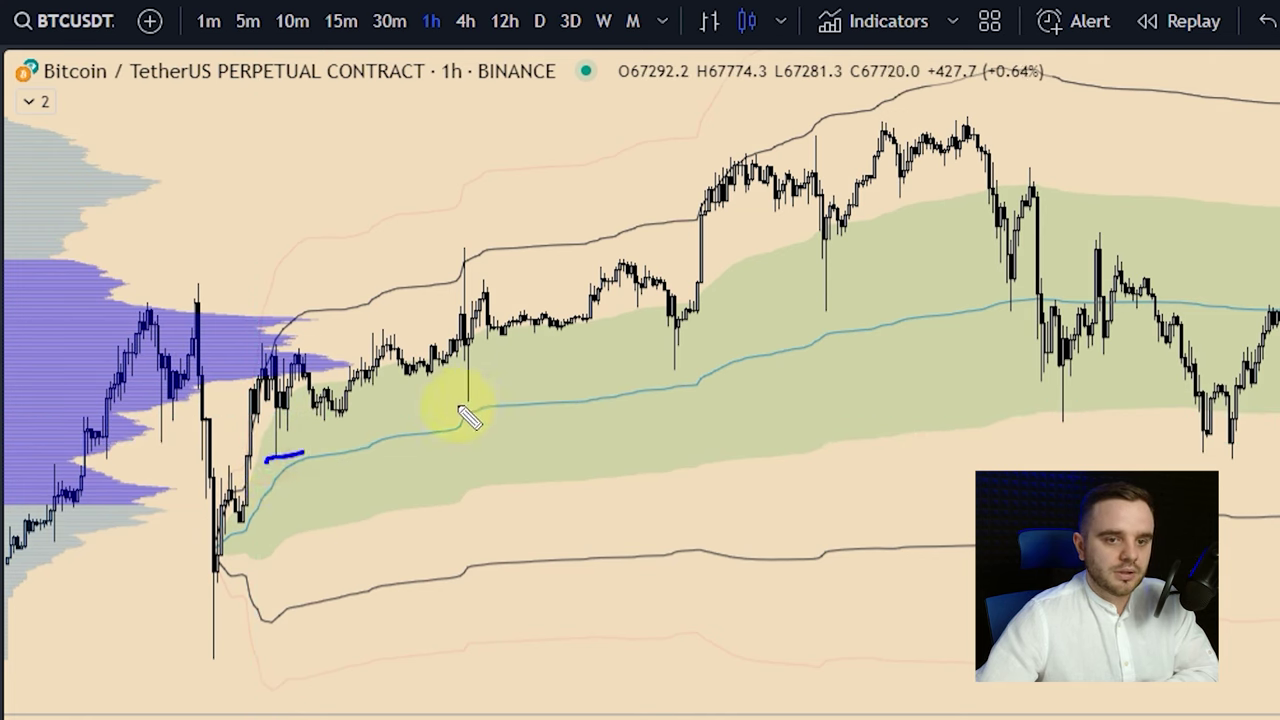
{"action": "left_click_drag", "start_coordinate": [818, 318], "coordinate": [894, 311]}
{"action": "left_click_drag", "start_coordinate": [443, 252], "coordinate": [485, 236]}
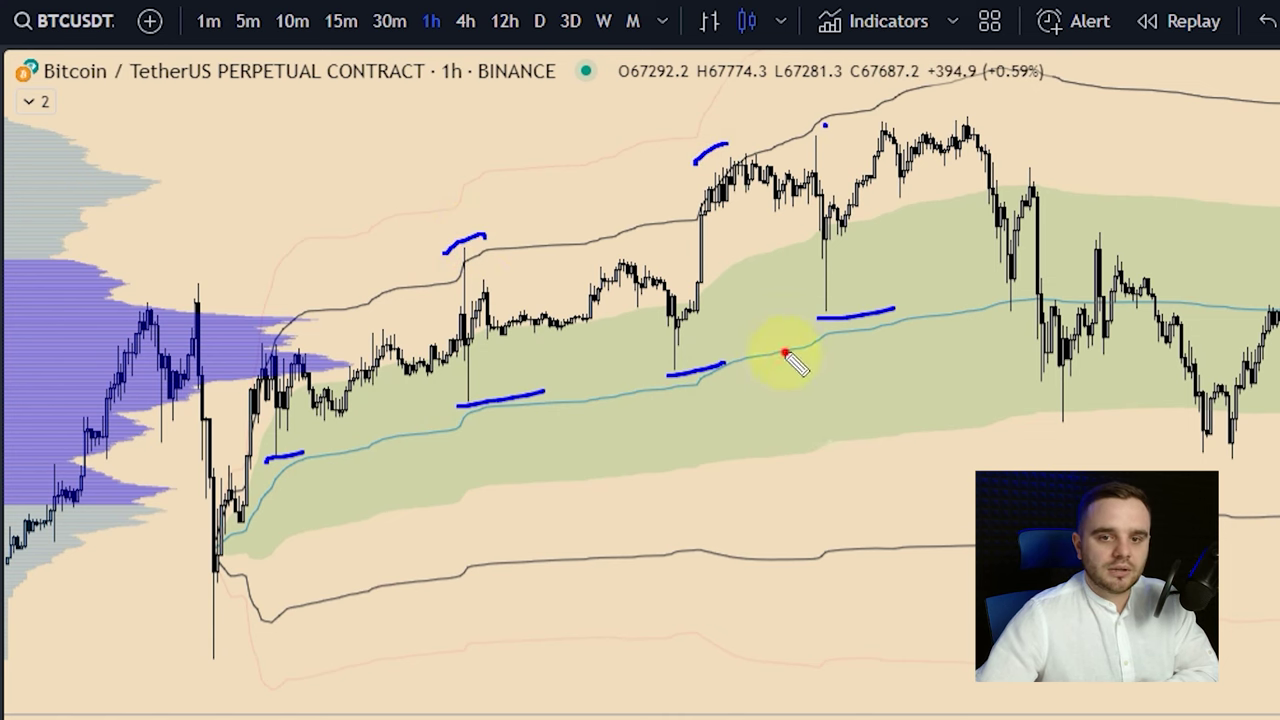
{"action": "left_click_drag", "start_coordinate": [785, 354], "coordinate": [996, 92]}
{"action": "left_click_drag", "start_coordinate": [776, 379], "coordinate": [1026, 112]}
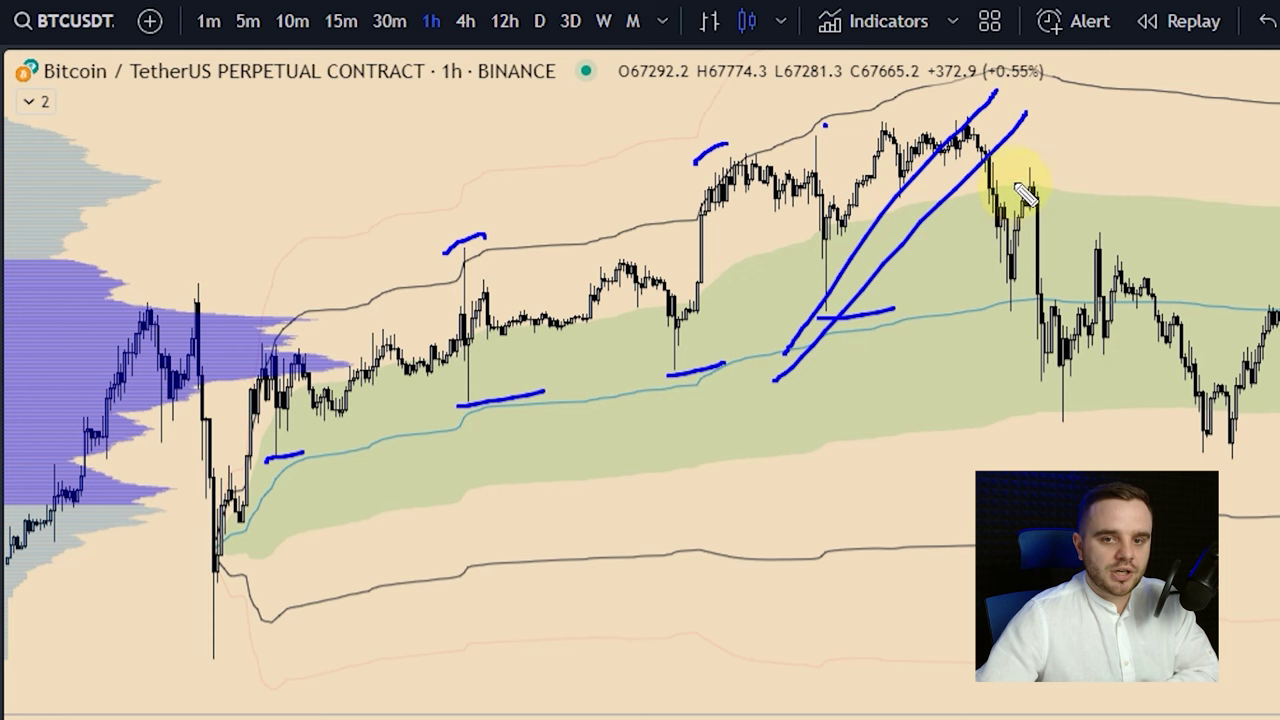
{"action": "left_click_drag", "start_coordinate": [1032, 205], "coordinate": [1018, 176]}
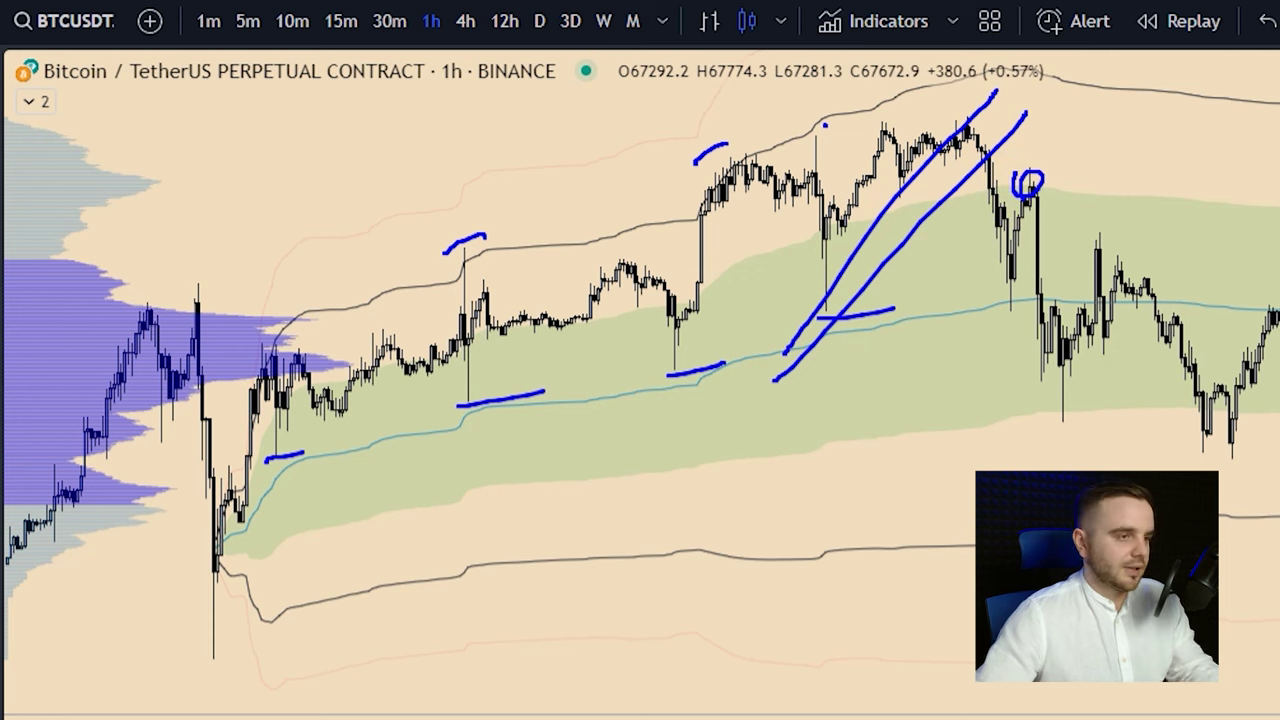
{"action": "key", "text": "Escape"}
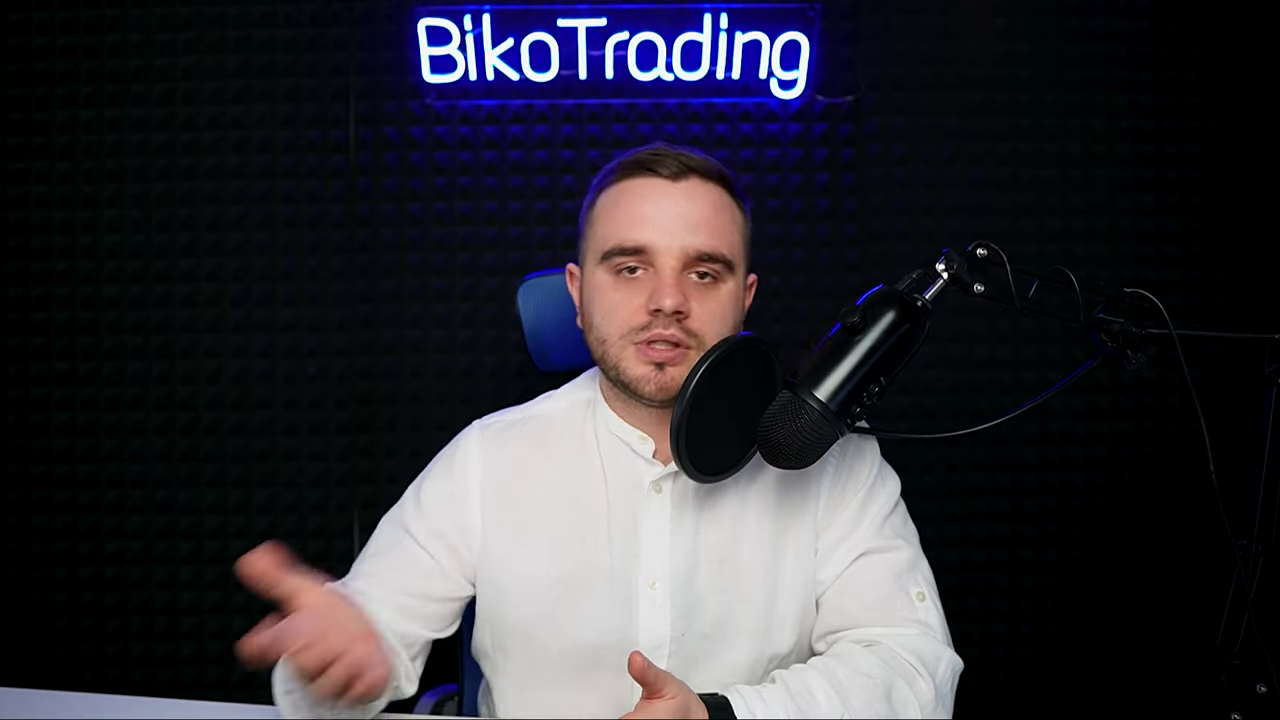